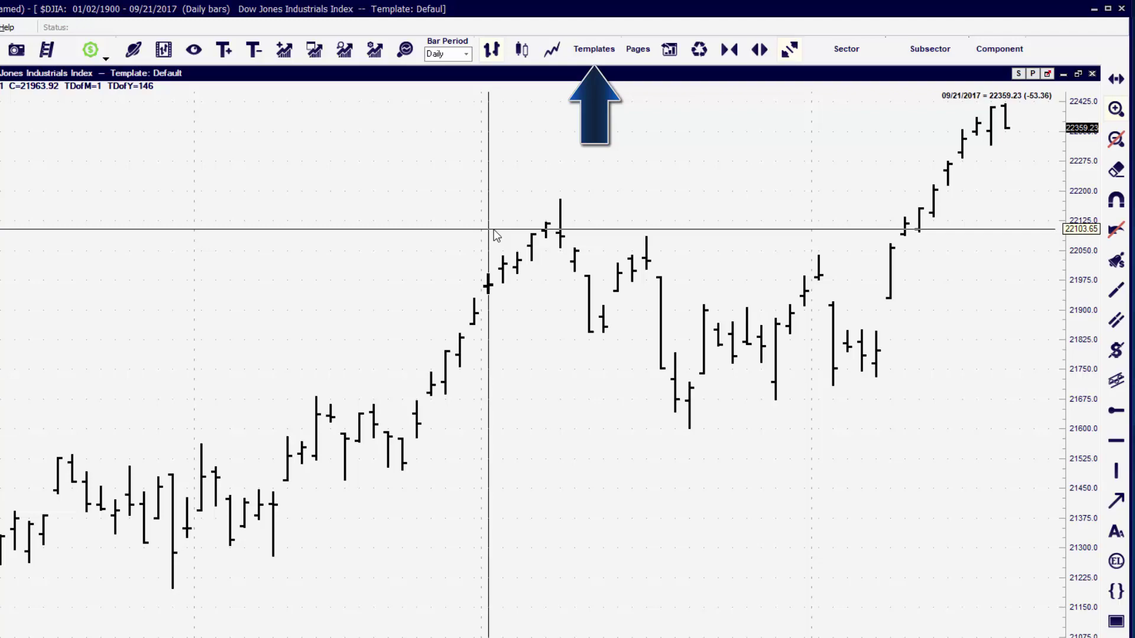
click(601, 60)
click(636, 201)
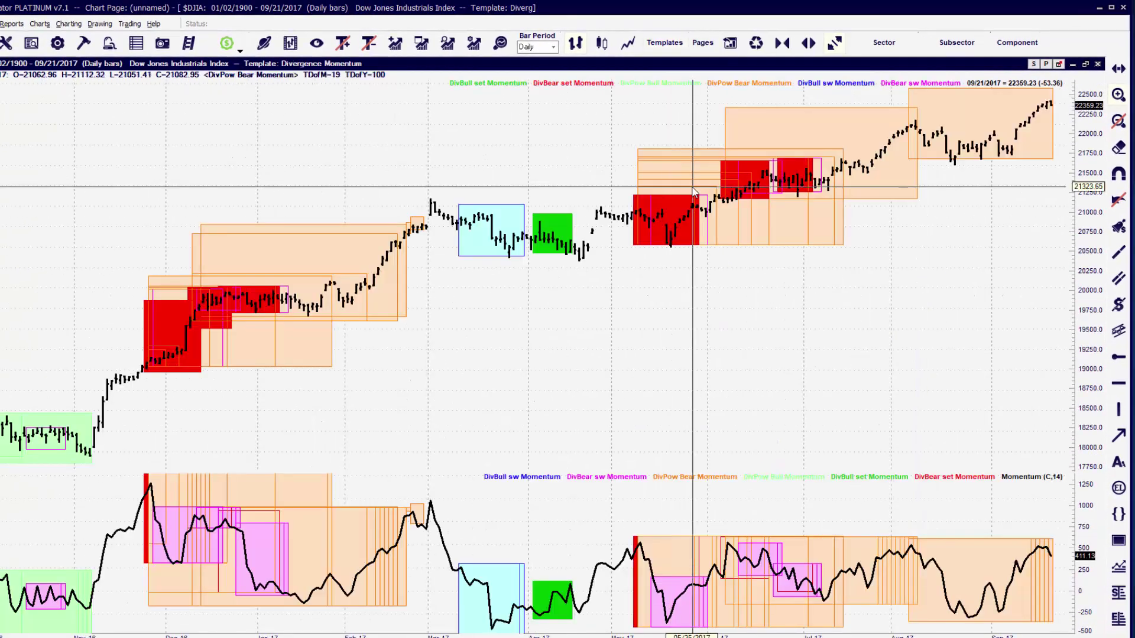
click(665, 46)
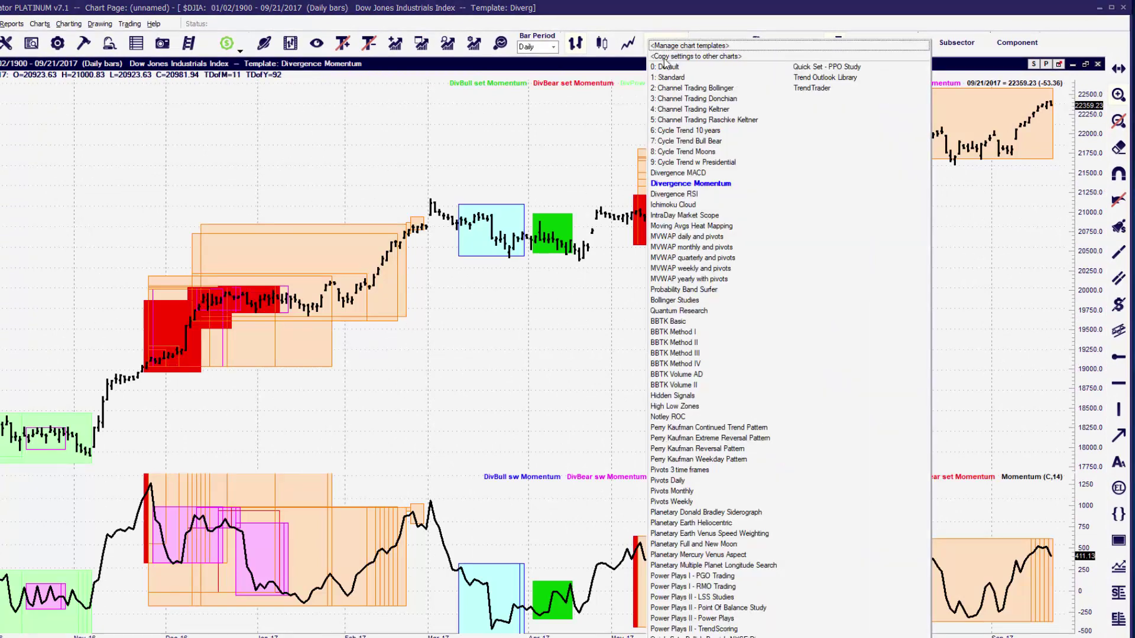
click(689, 258)
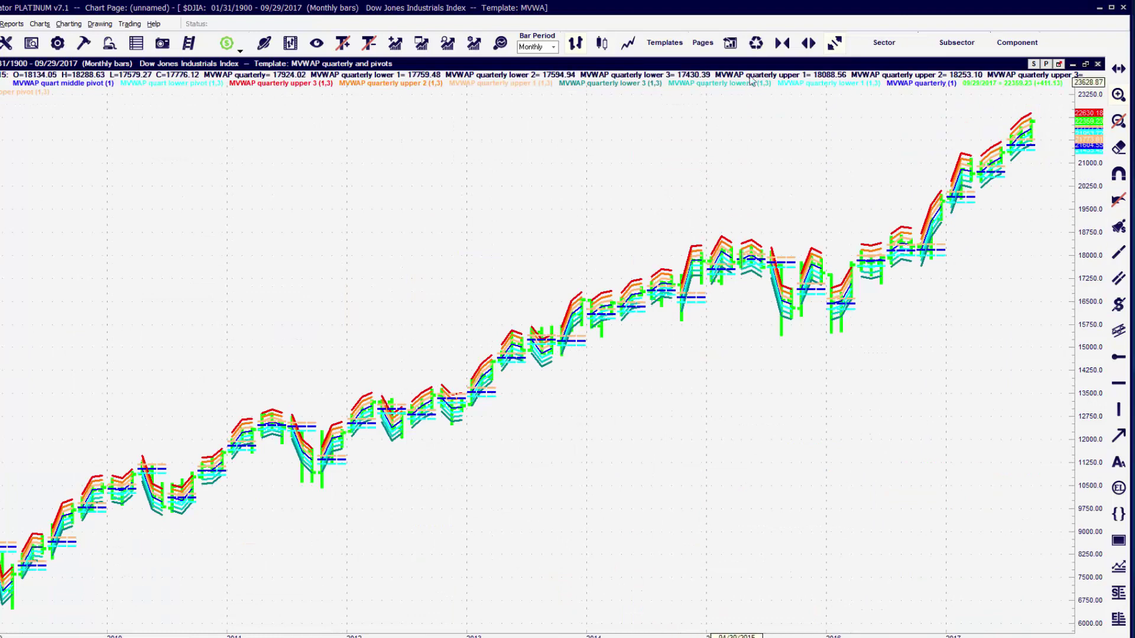
click(807, 46)
click(807, 46)
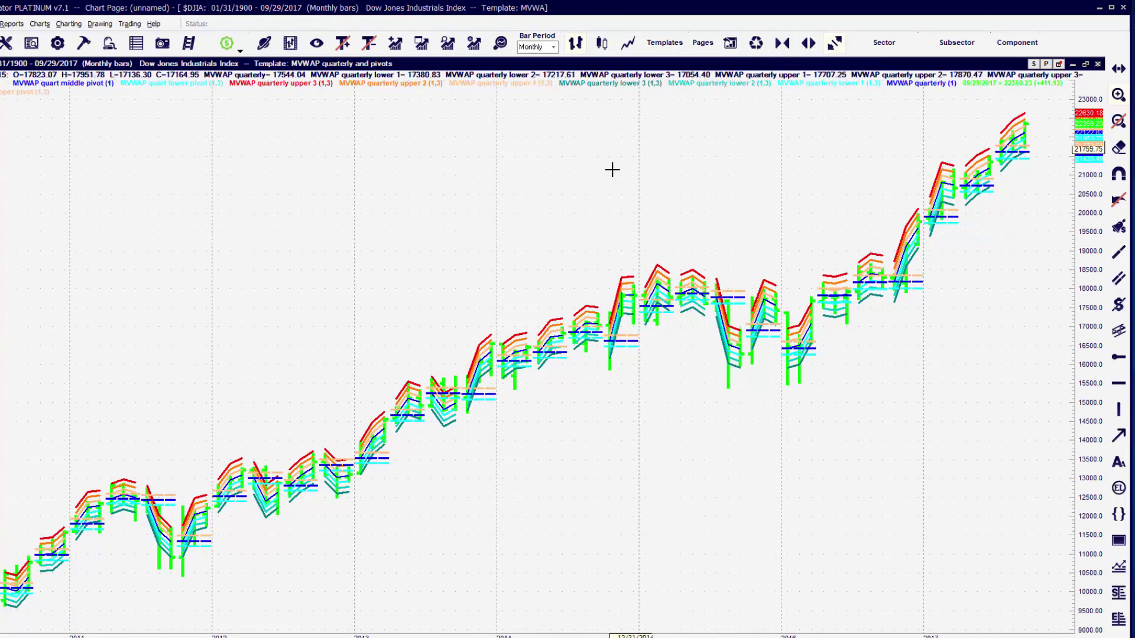
click(664, 42)
click(688, 226)
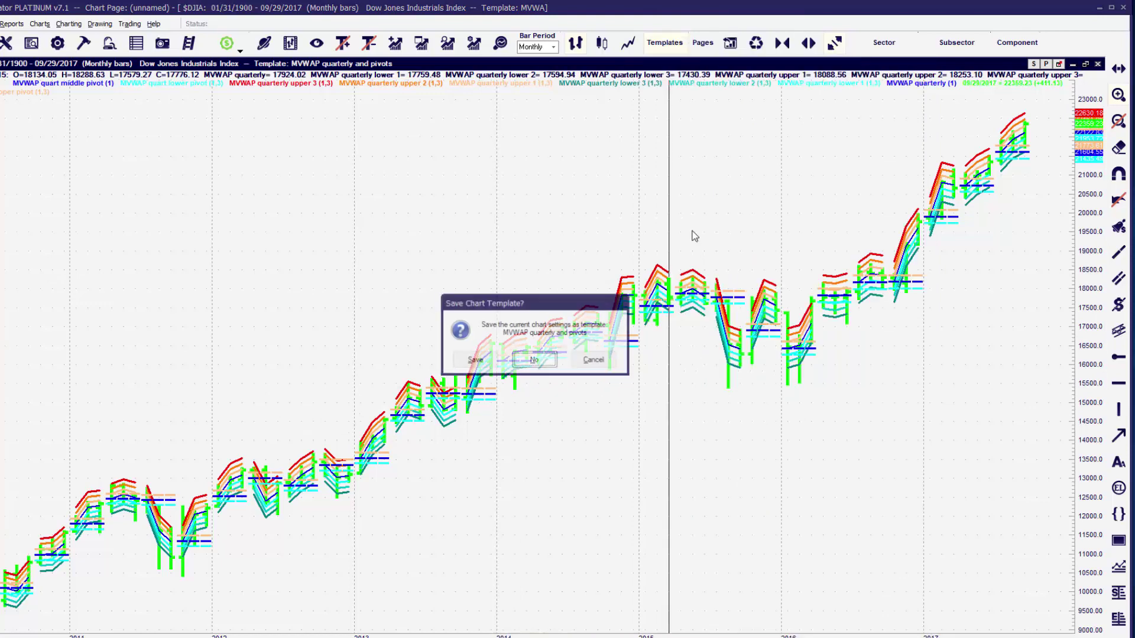
click(534, 360)
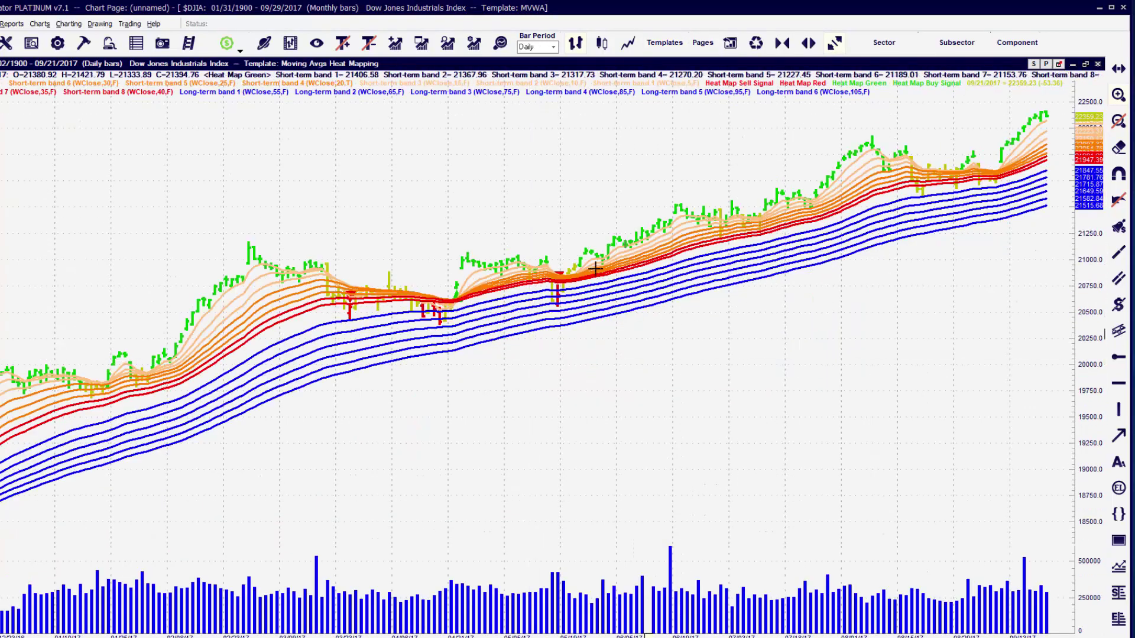
click(665, 42)
click(671, 207)
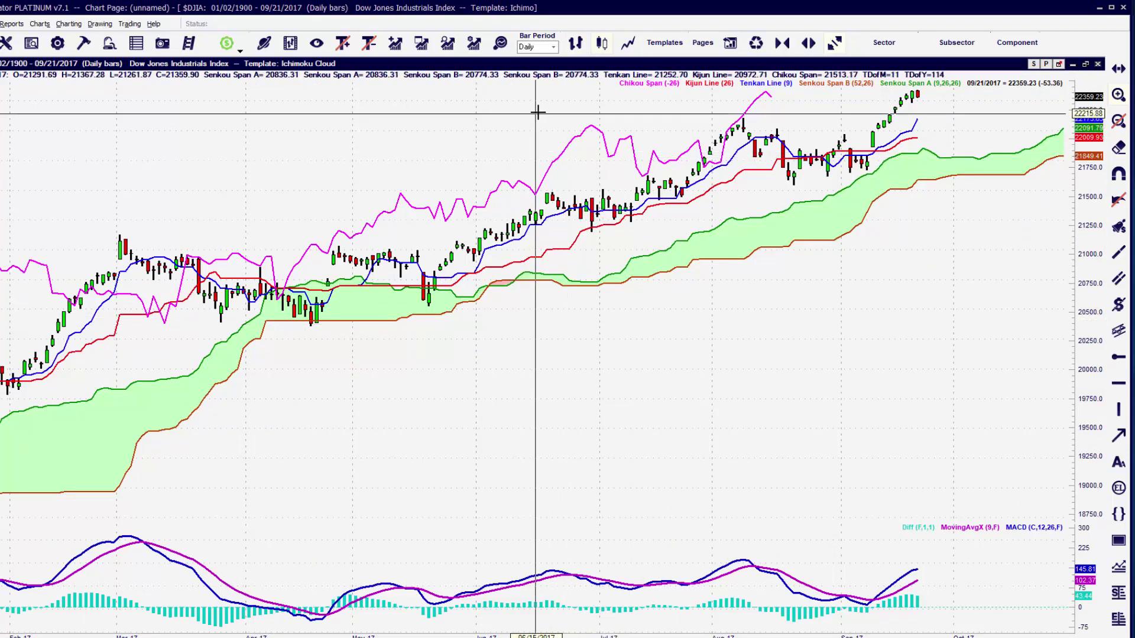
click(665, 47)
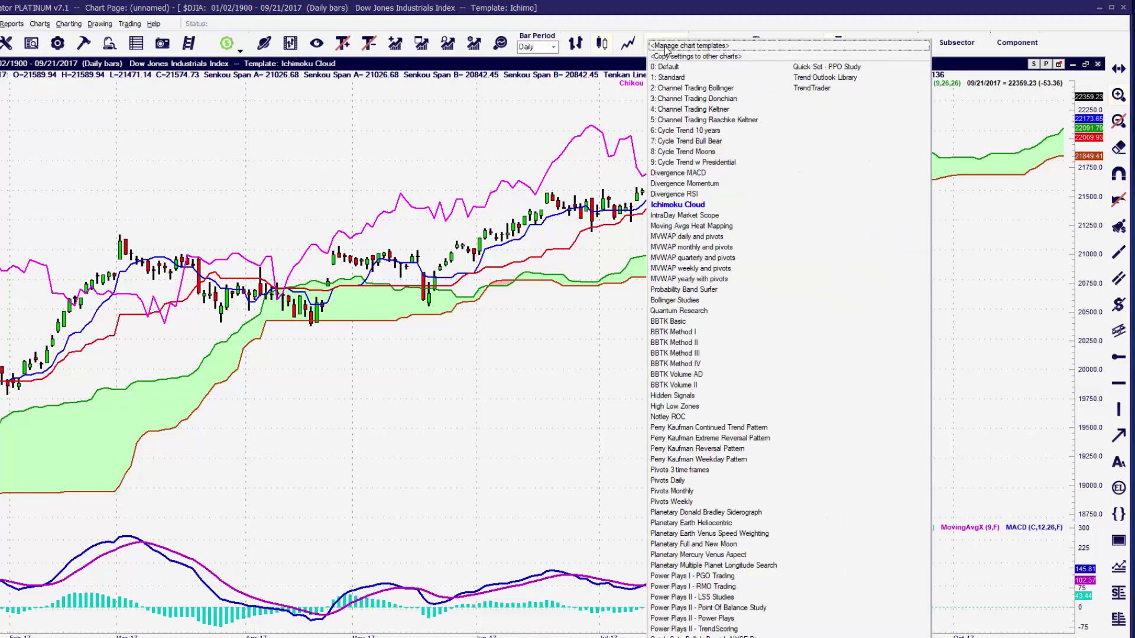
click(690, 67)
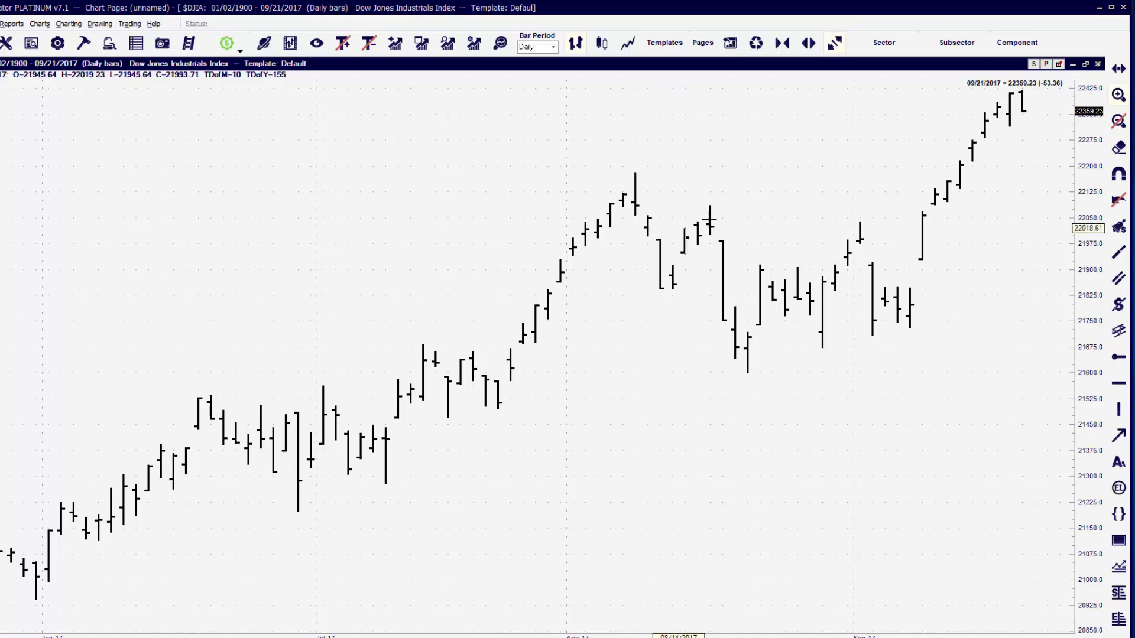
right_click(586, 178)
click(603, 187)
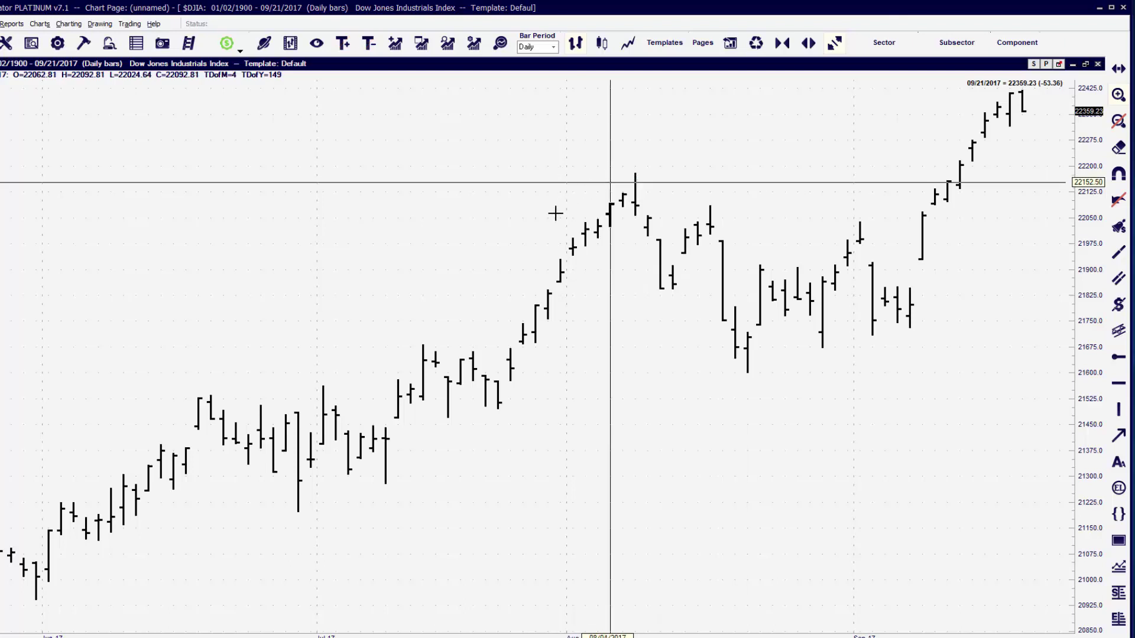
click(448, 276)
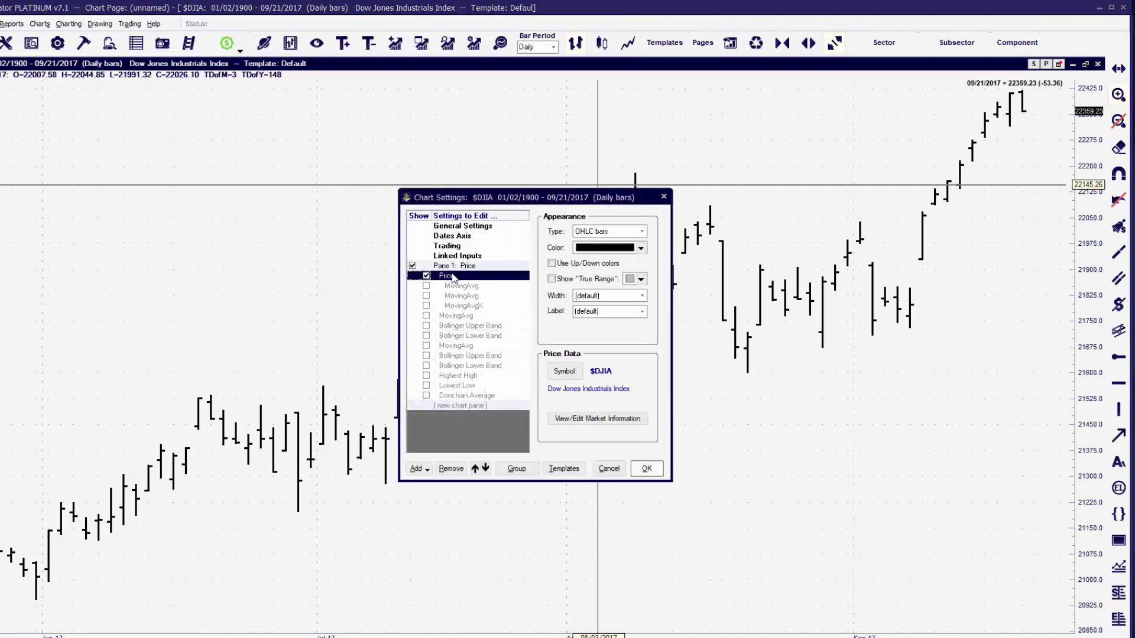
click(646, 468)
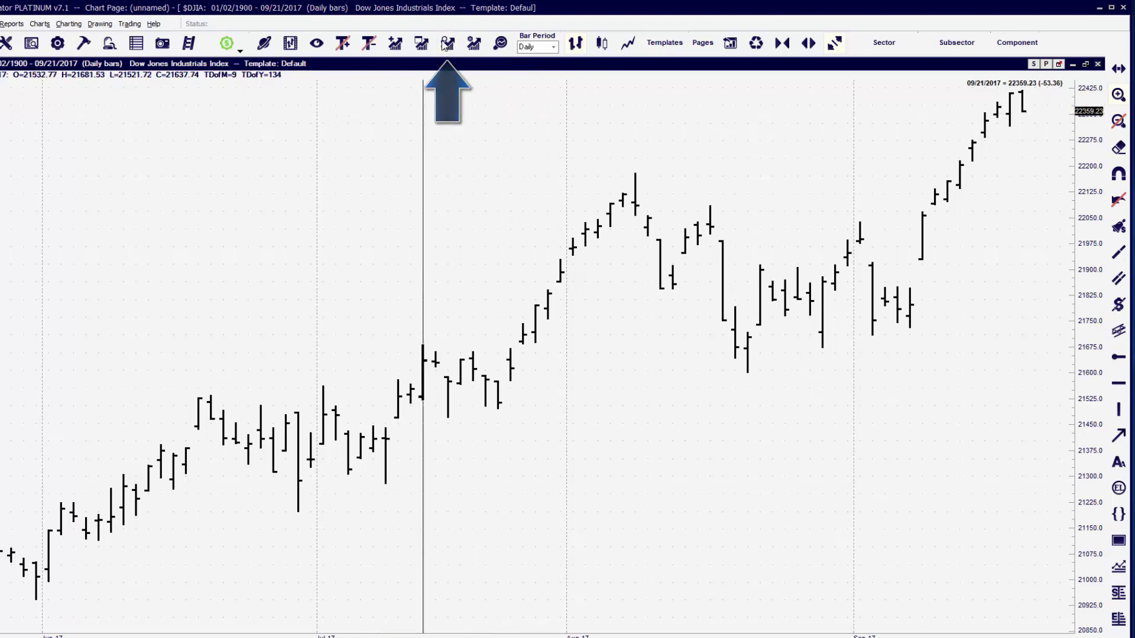
- Add a Volume pane and a Stochastic pane below the DJIA price chart
text(a)
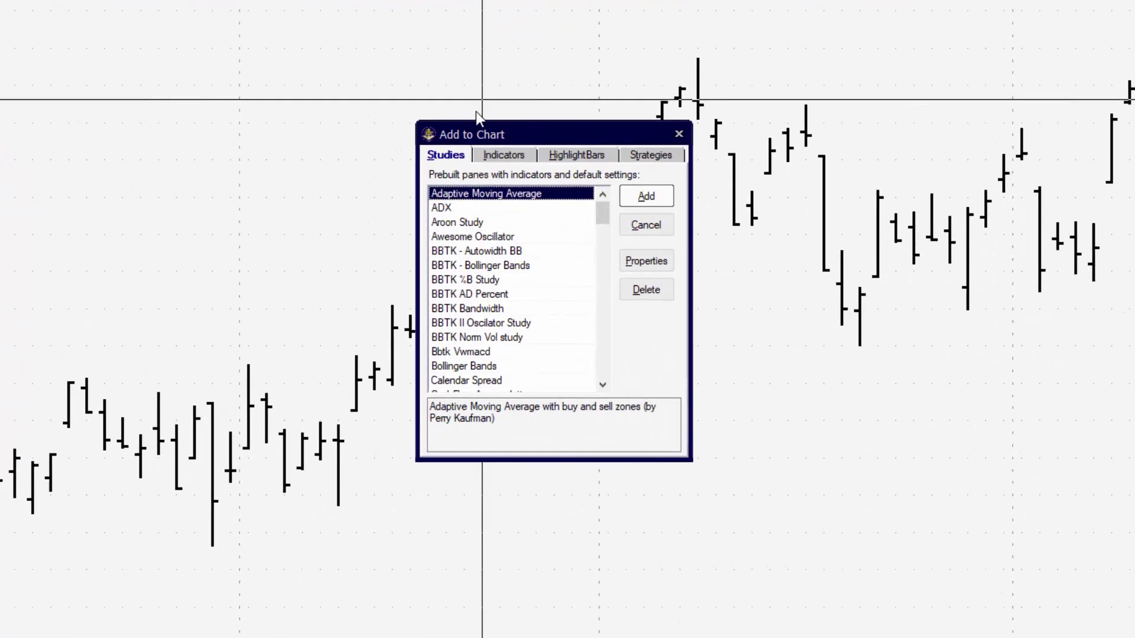
text(vo)
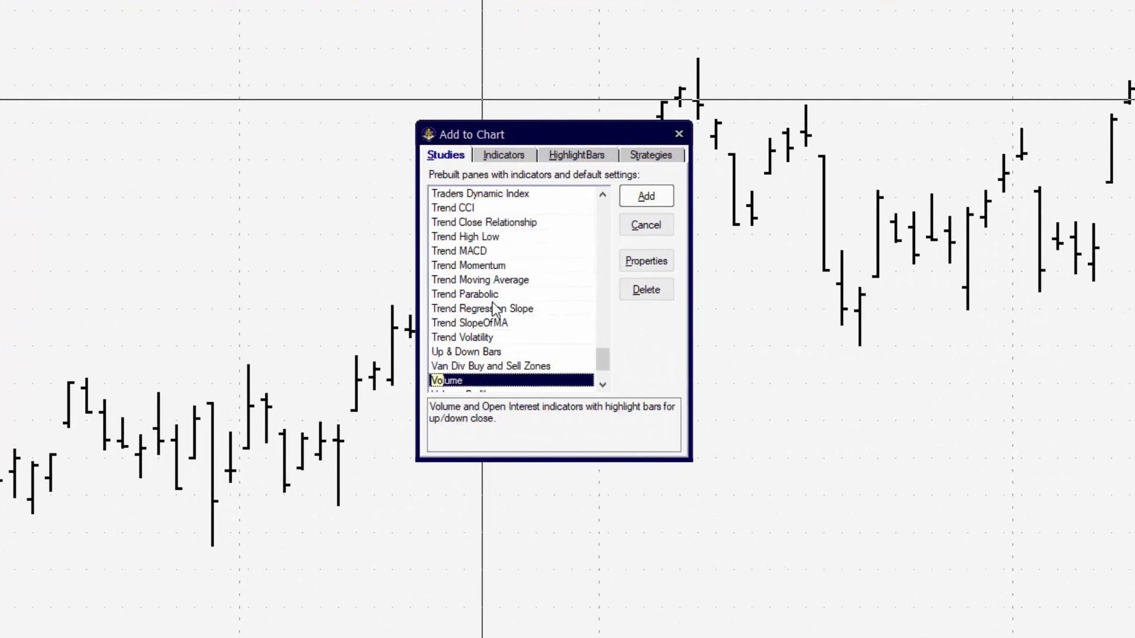
click(643, 198)
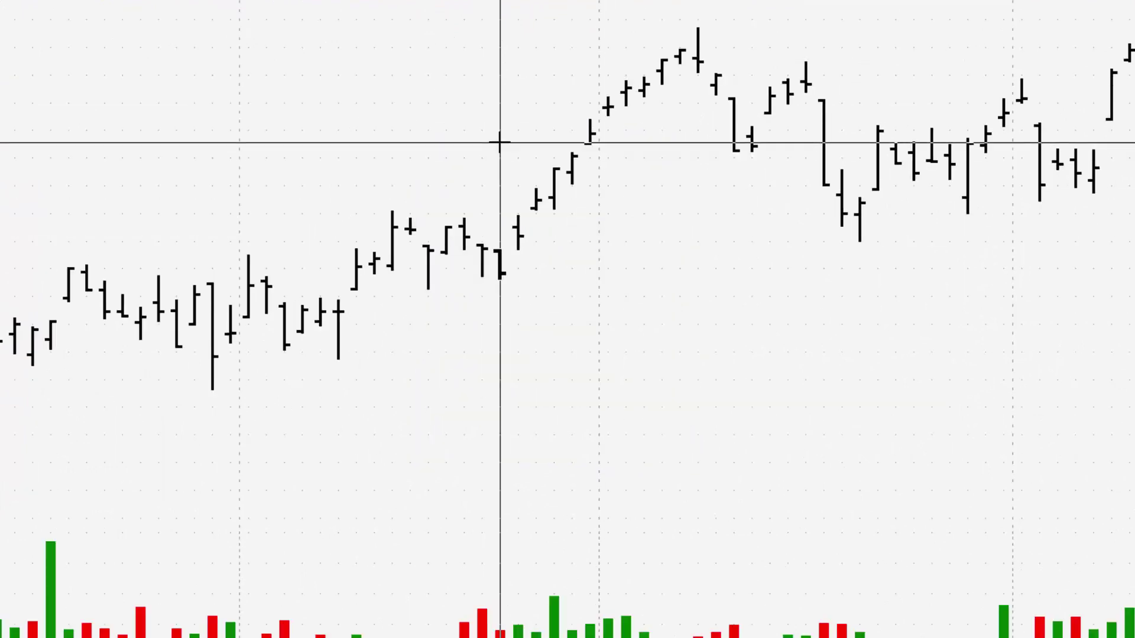
key(Insert)
text(sonals)
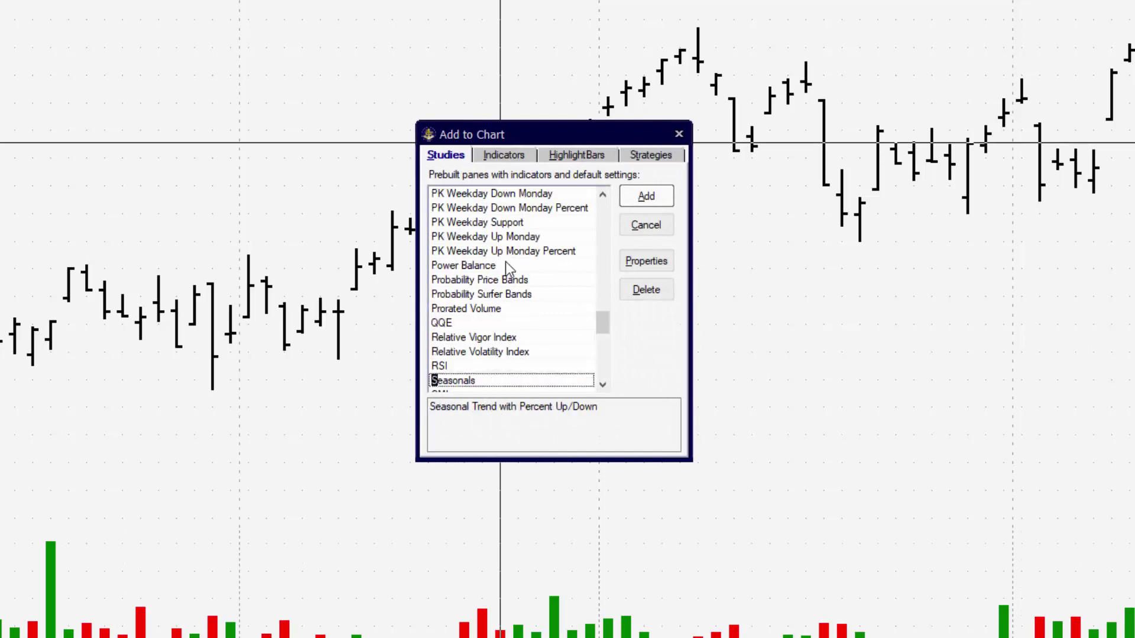
scroll(495, 360, down, 2)
scroll(495, 361, down, 2)
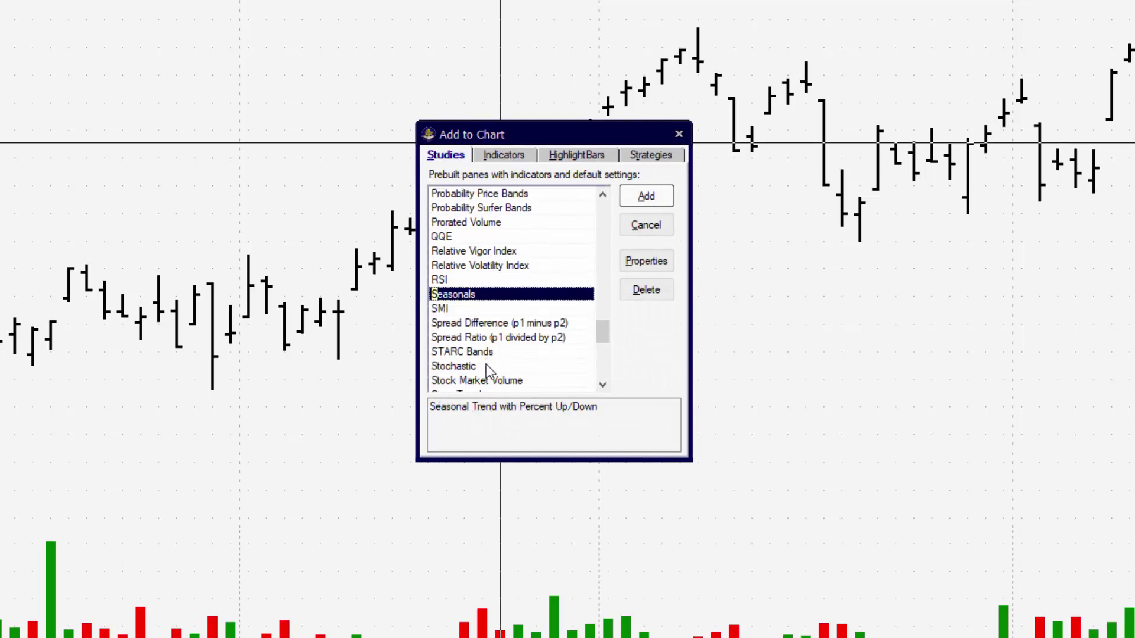
click(486, 366)
click(646, 196)
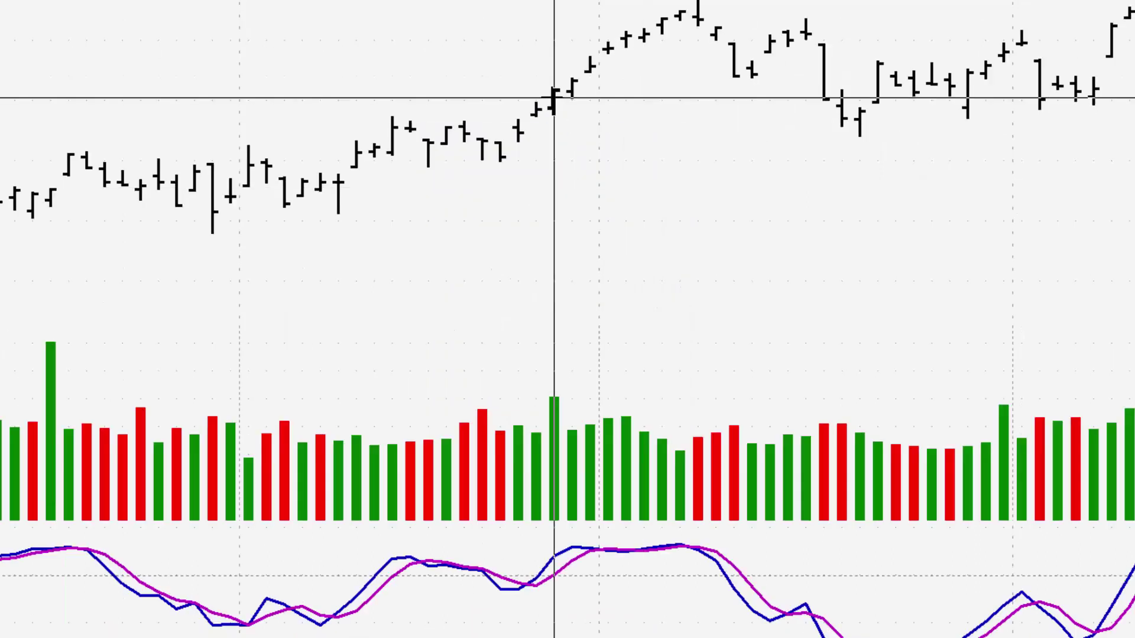
- Overlay Bollinger Bands (C,18,2) on the price bars
key(Insert)
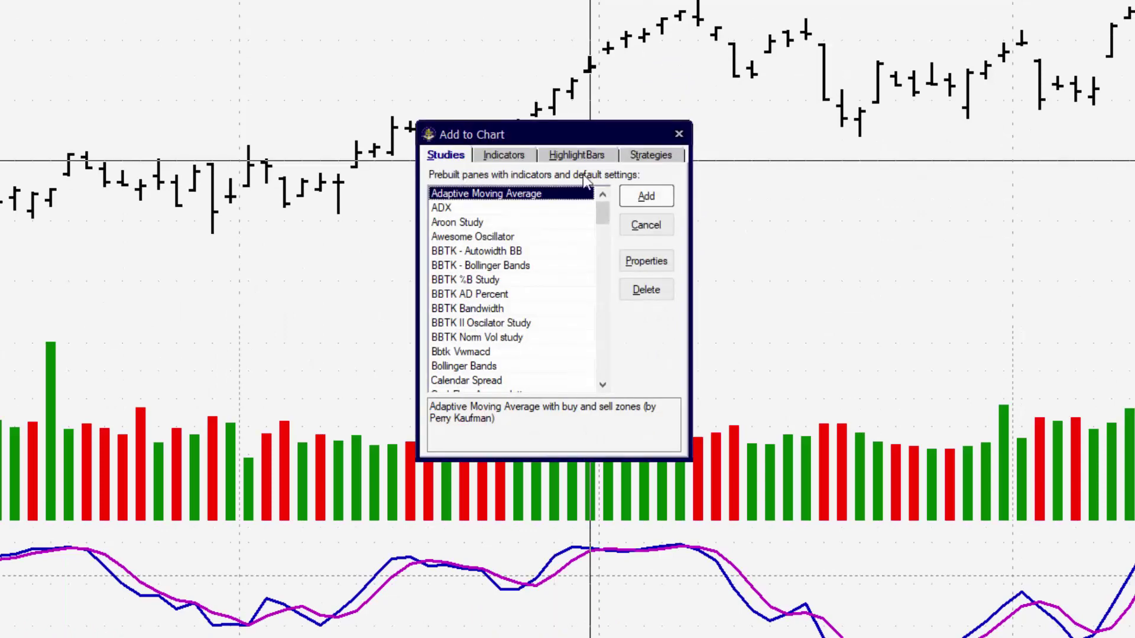
scroll(523, 269, down, 1)
scroll(522, 266, down, 1)
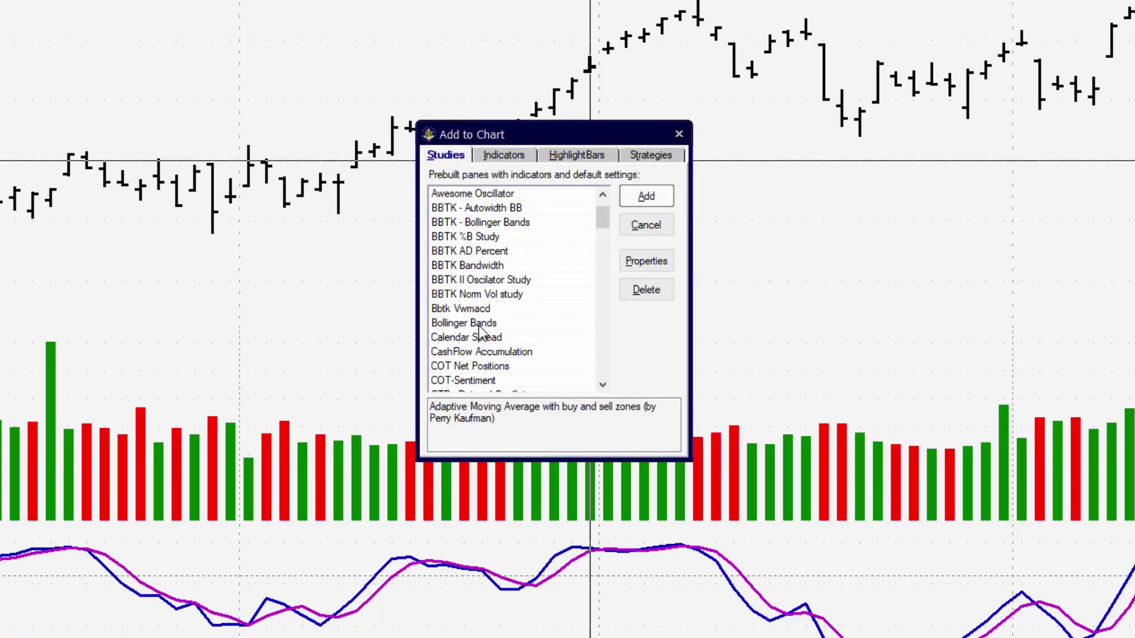
click(479, 324)
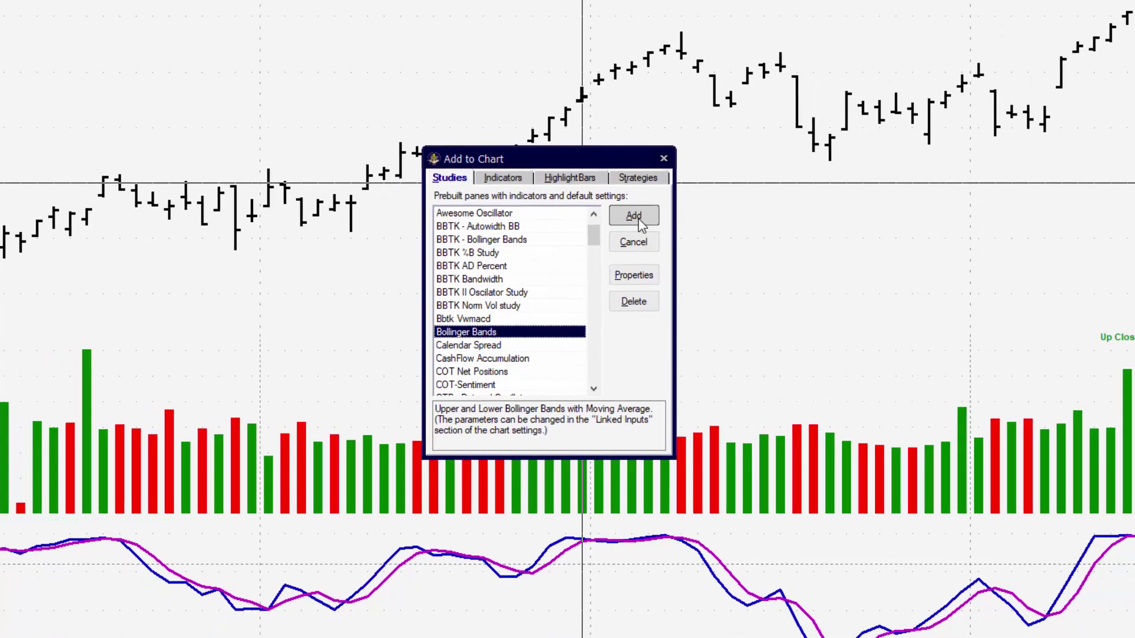
click(646, 196)
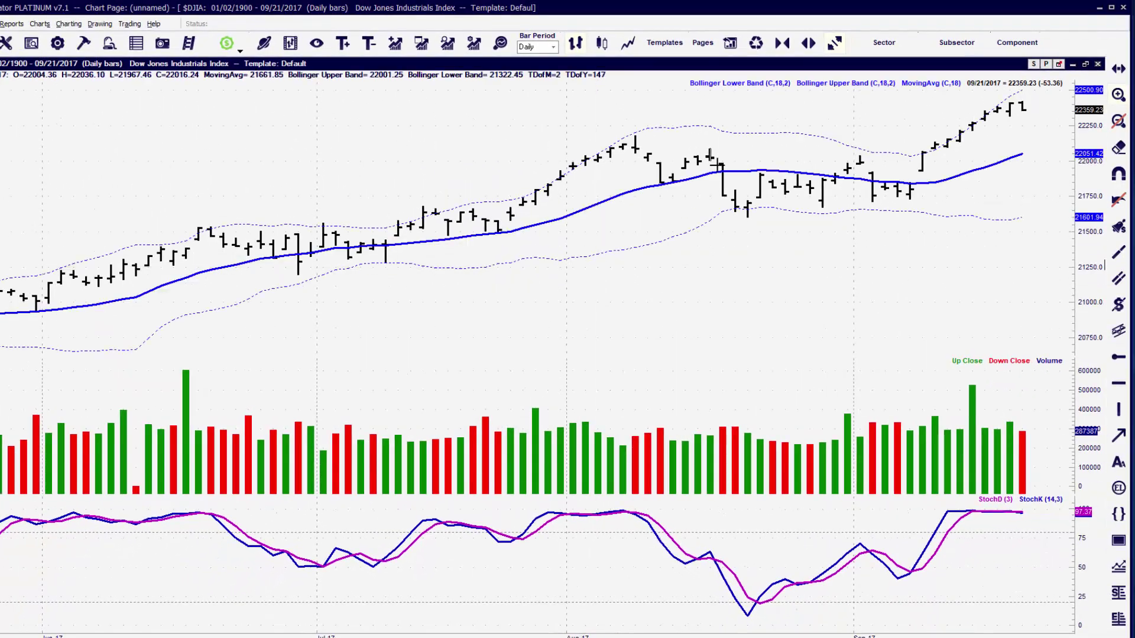
- Show the DJIA prices as green and red candlesticks and zoom in to fewer, wider bars
click(602, 42)
click(808, 42)
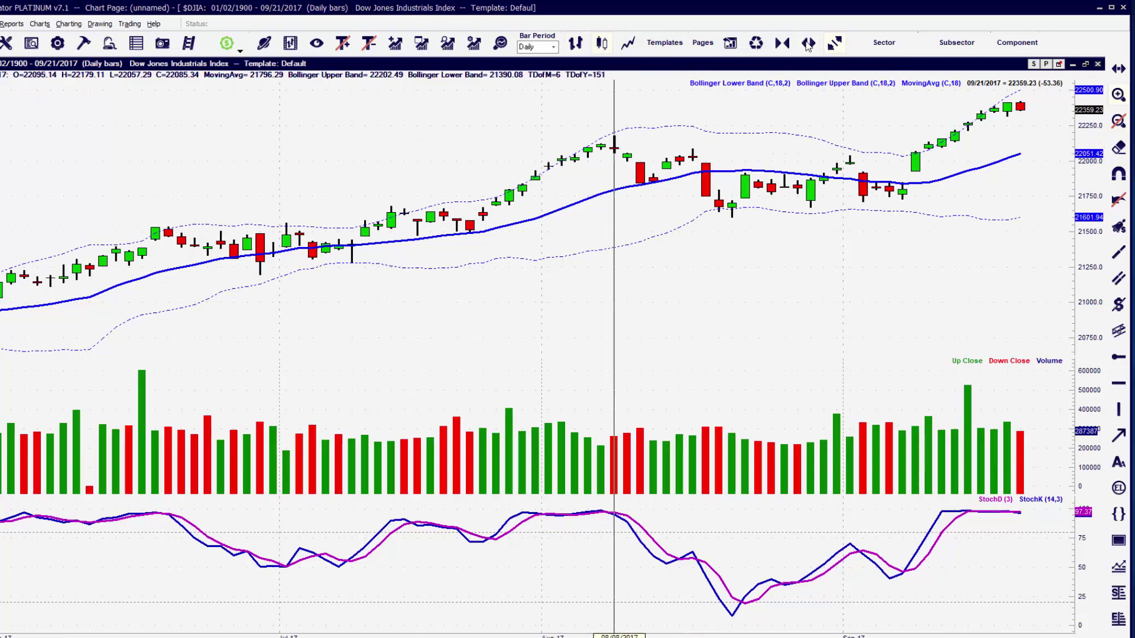
click(808, 43)
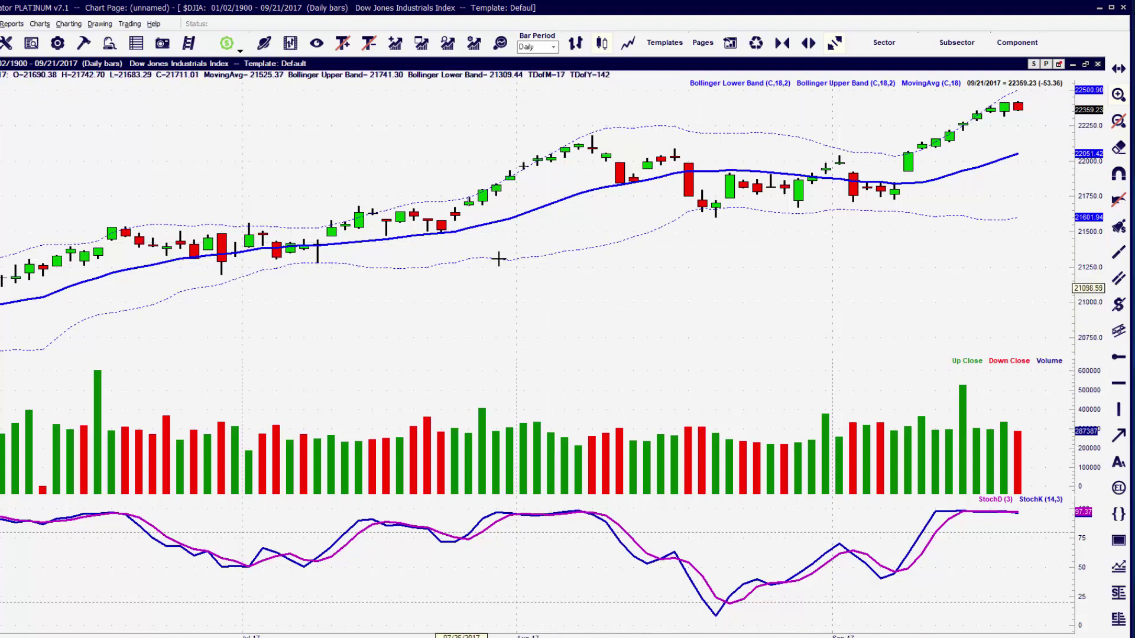
- In Chart Settings, change the StochD bars used in average from 3 to 5
right_click(468, 147)
click(486, 157)
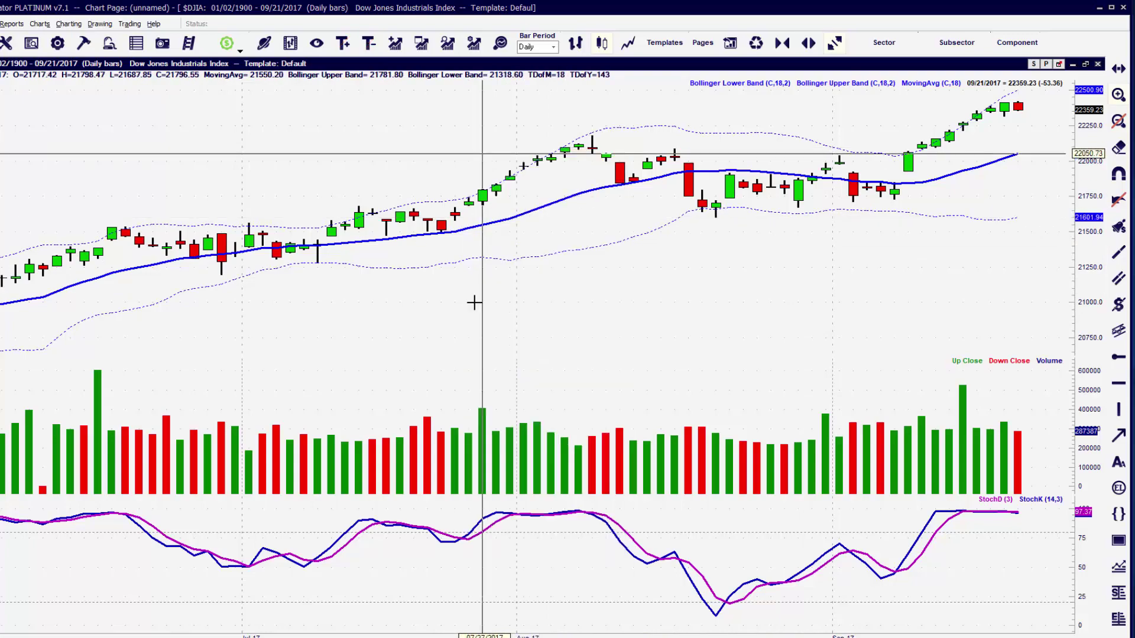
scroll(464, 319, down, 5)
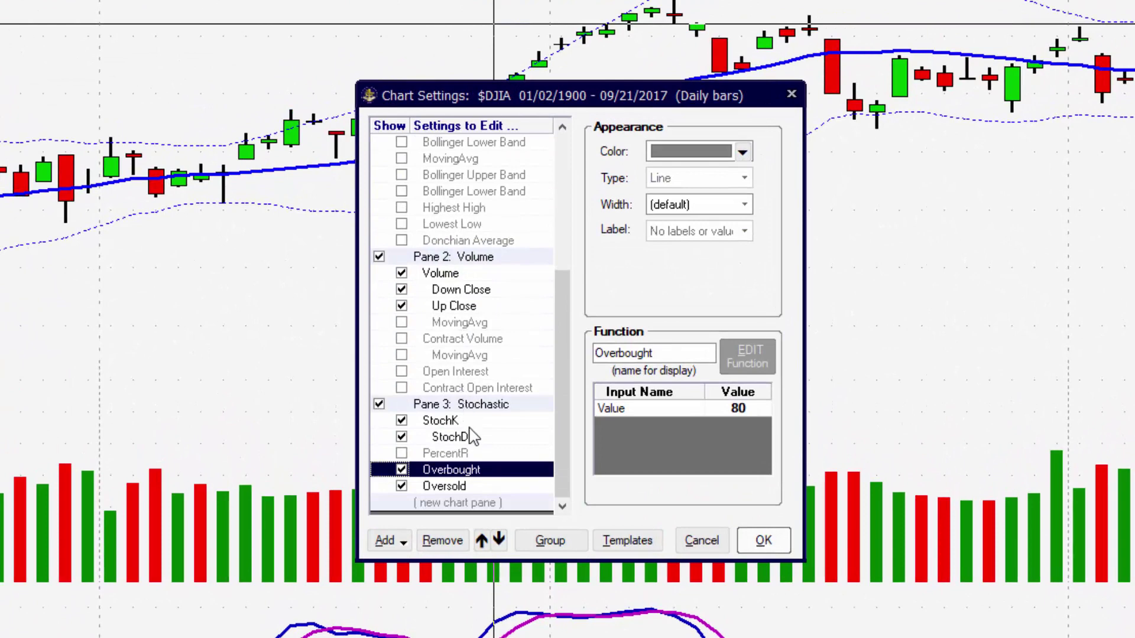
click(470, 420)
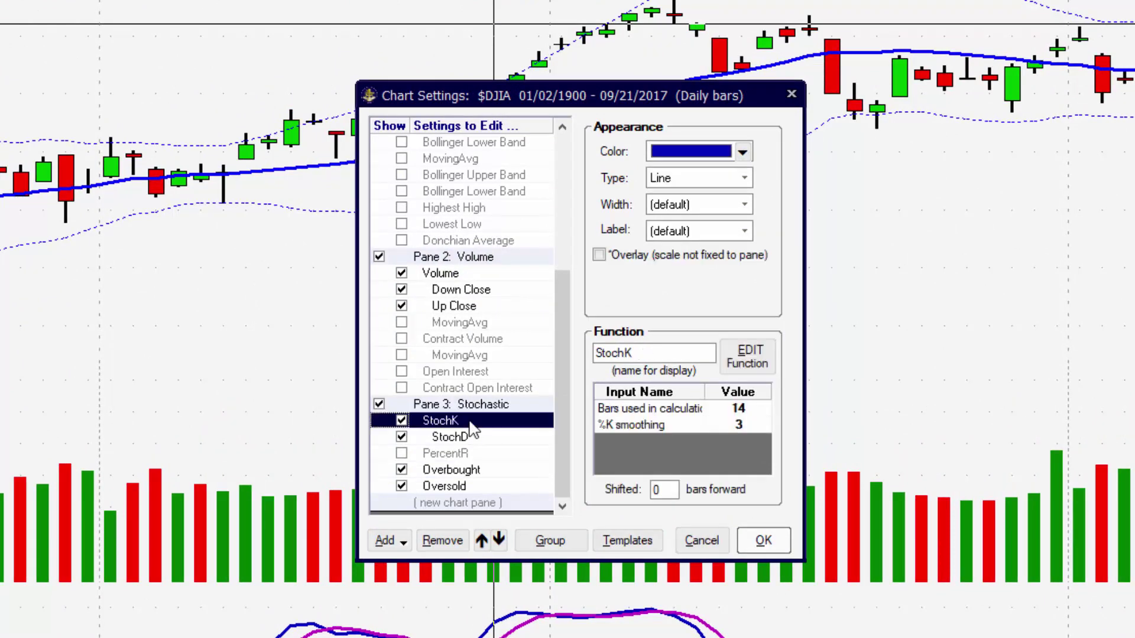
click(503, 437)
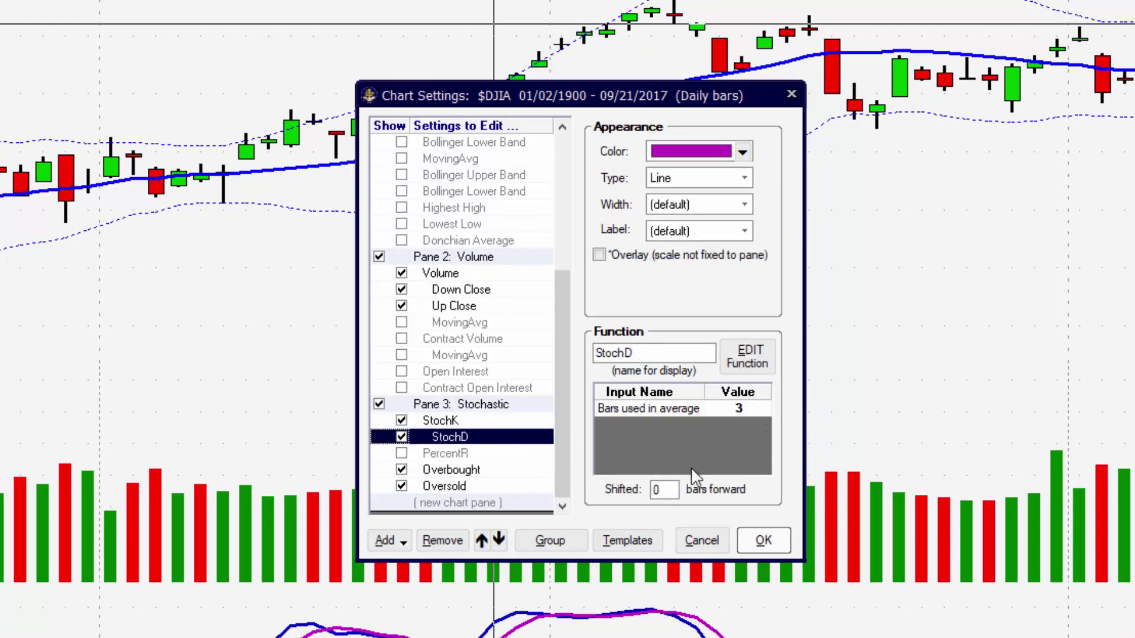
click(740, 407)
text(5)
- Select the Volume pane in the Chart Settings list for reordering
click(489, 423)
scroll(467, 404, up, 2)
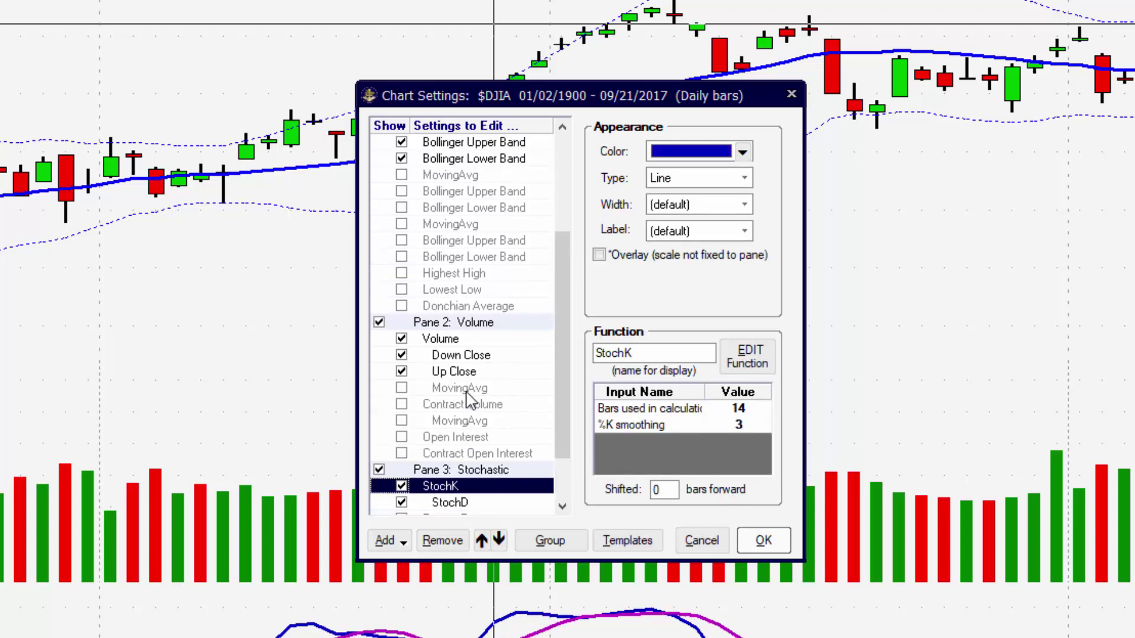
scroll(473, 390, up, 3)
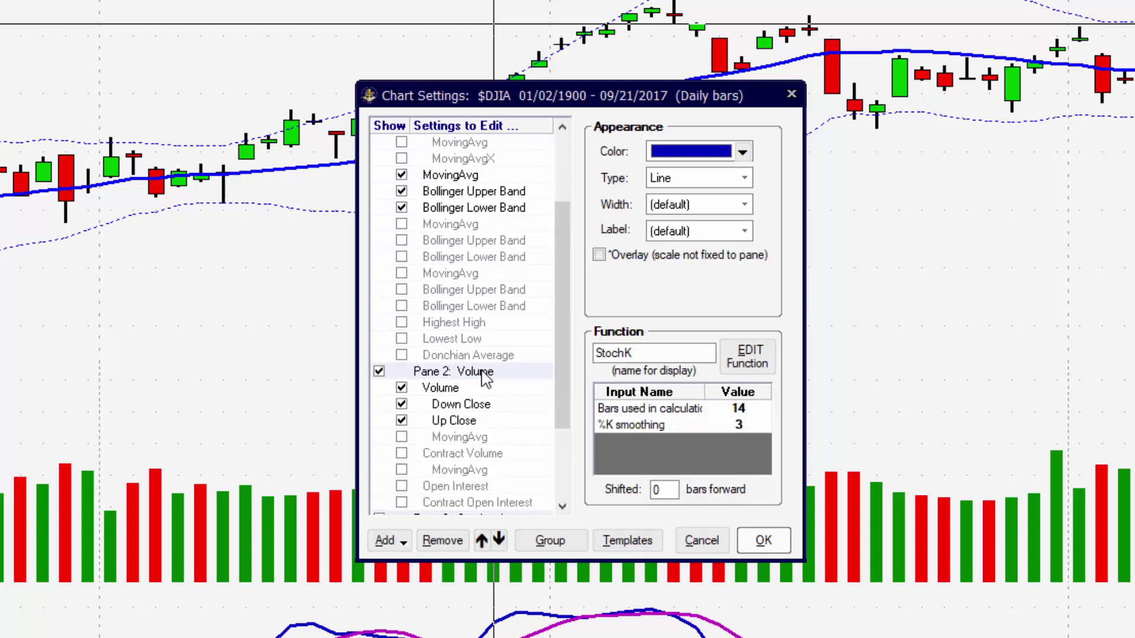
scroll(484, 378, down, 5)
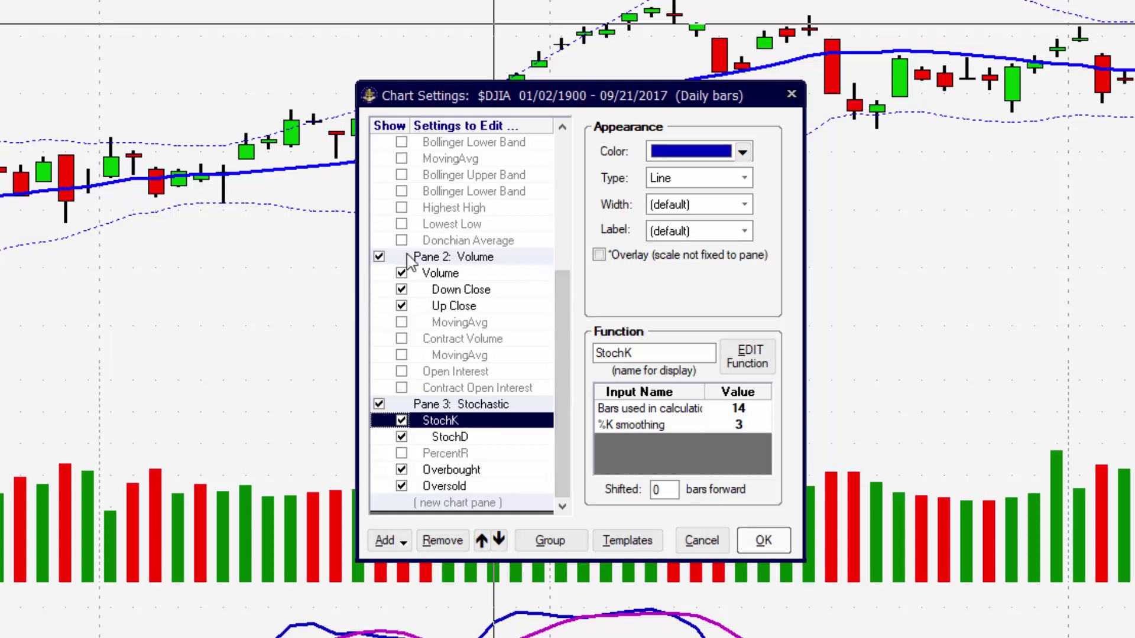
click(495, 258)
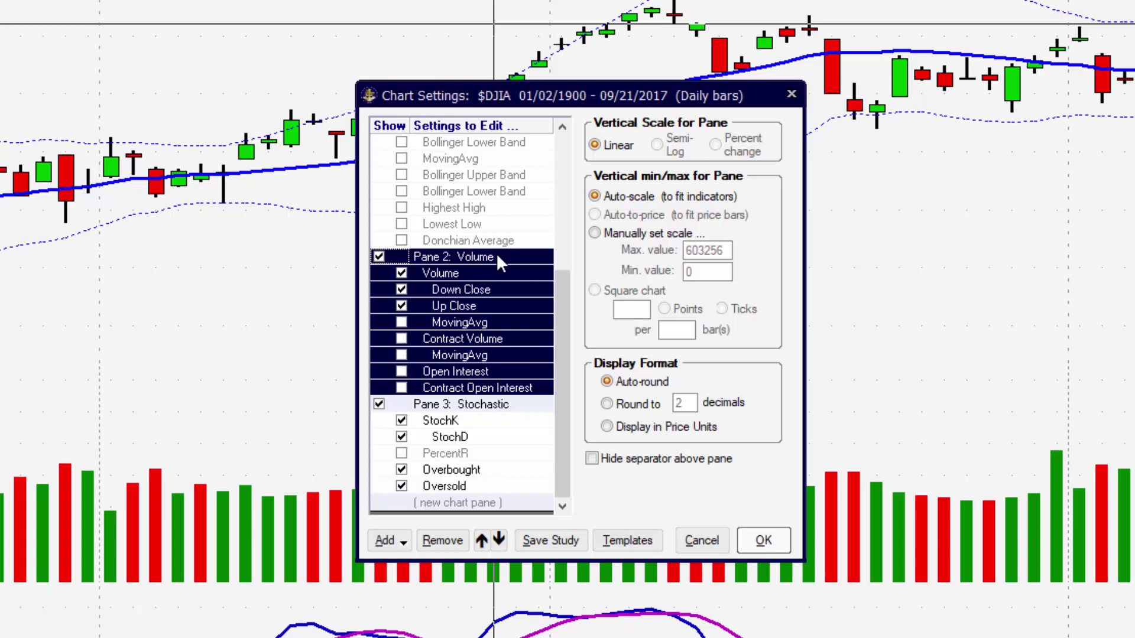
- Move the Volume pane below Stochastic, making Stochastic Pane 2 and Volume Pane 3
mouse_move(498, 259)
mouse_down()
mouse_move(500, 518)
mouse_move(485, 491)
mouse_up()
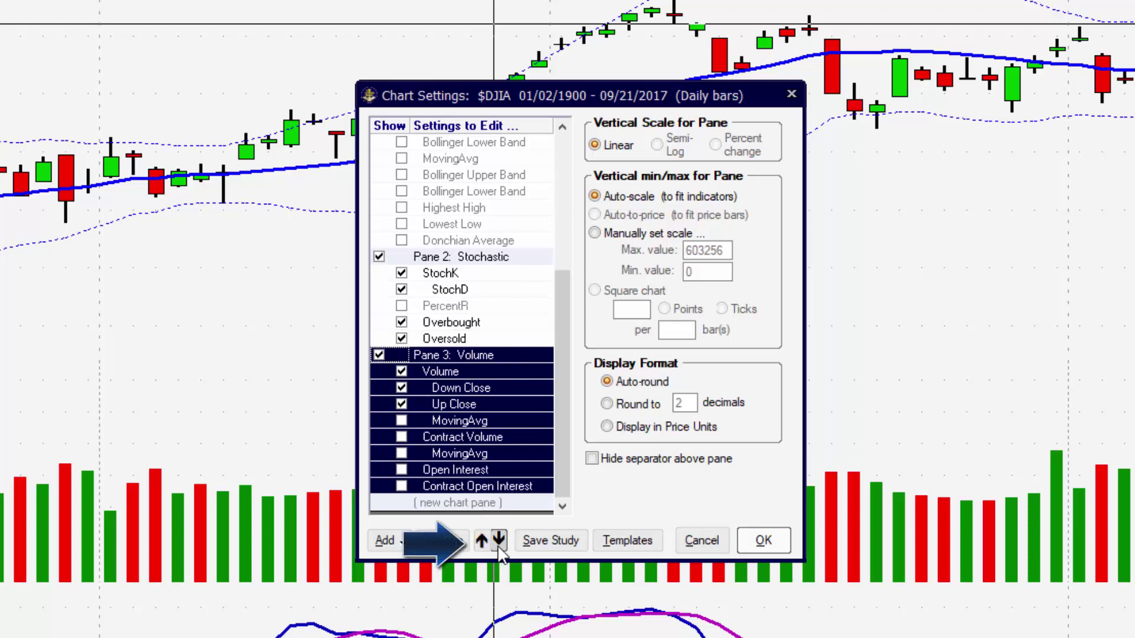
click(482, 539)
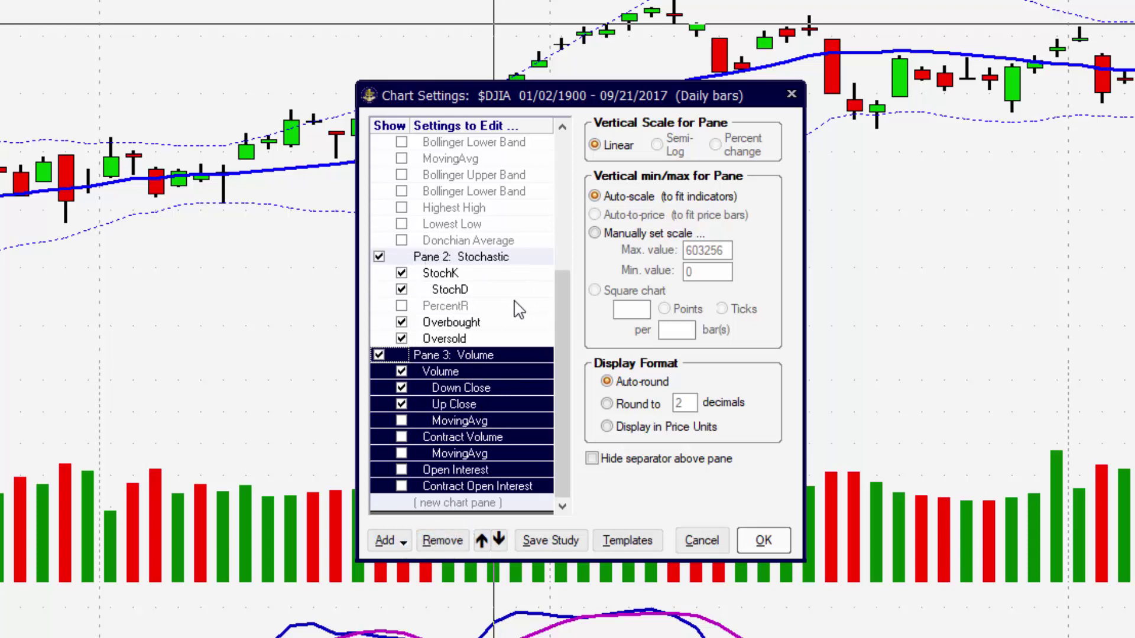
drag(562, 316, 559, 160)
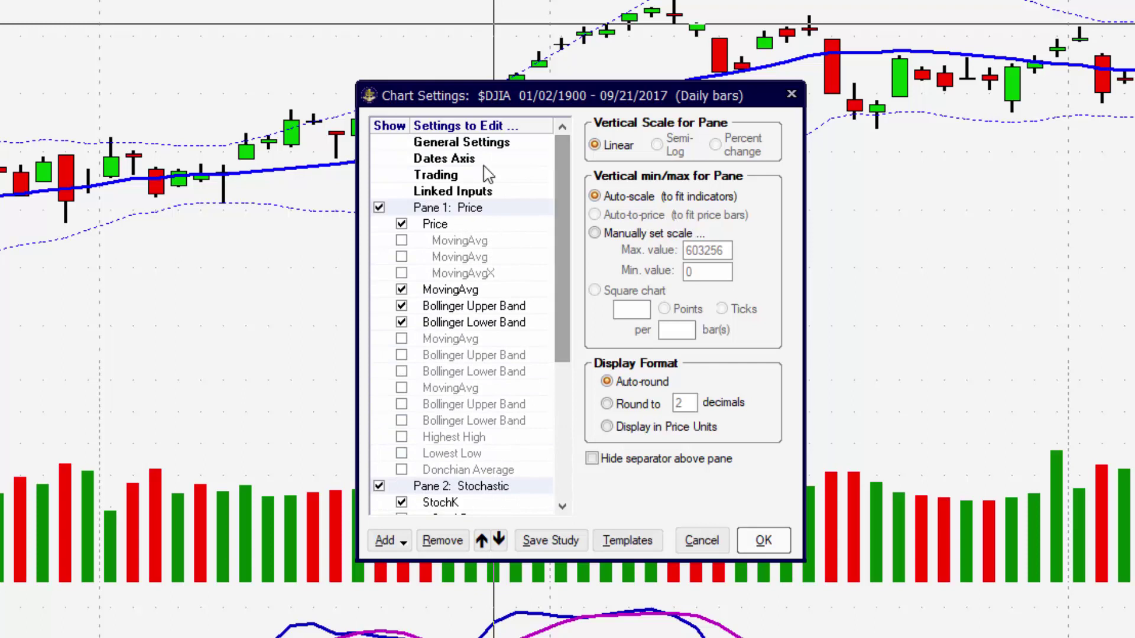
- Select the Dates Axis settings, then bring up the Manage Chart Templates dialog
click(451, 162)
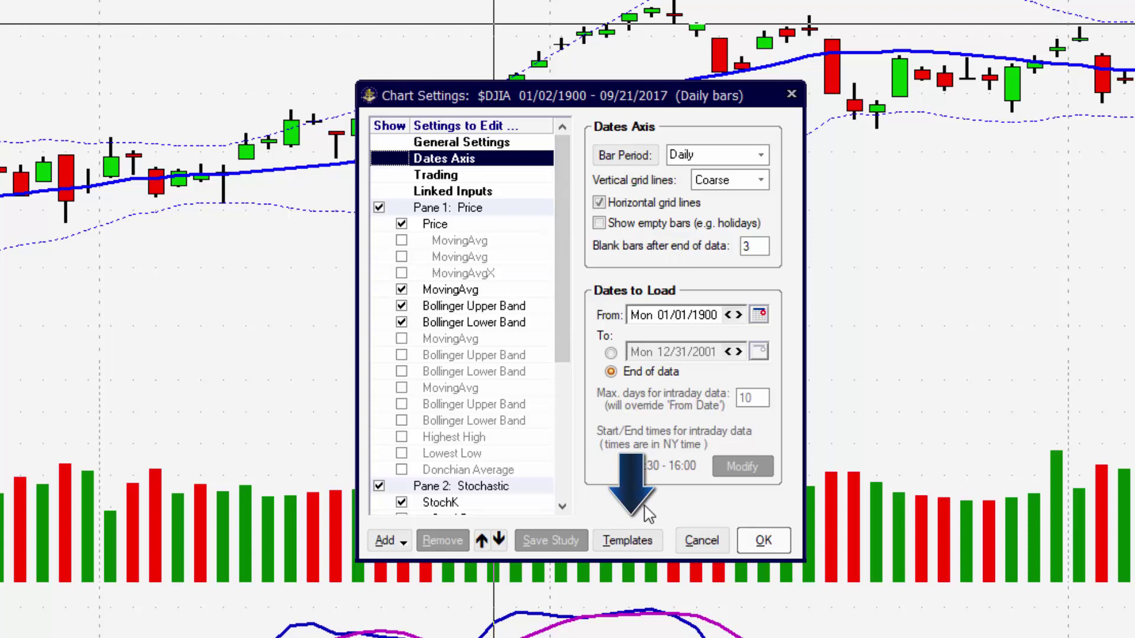
click(628, 546)
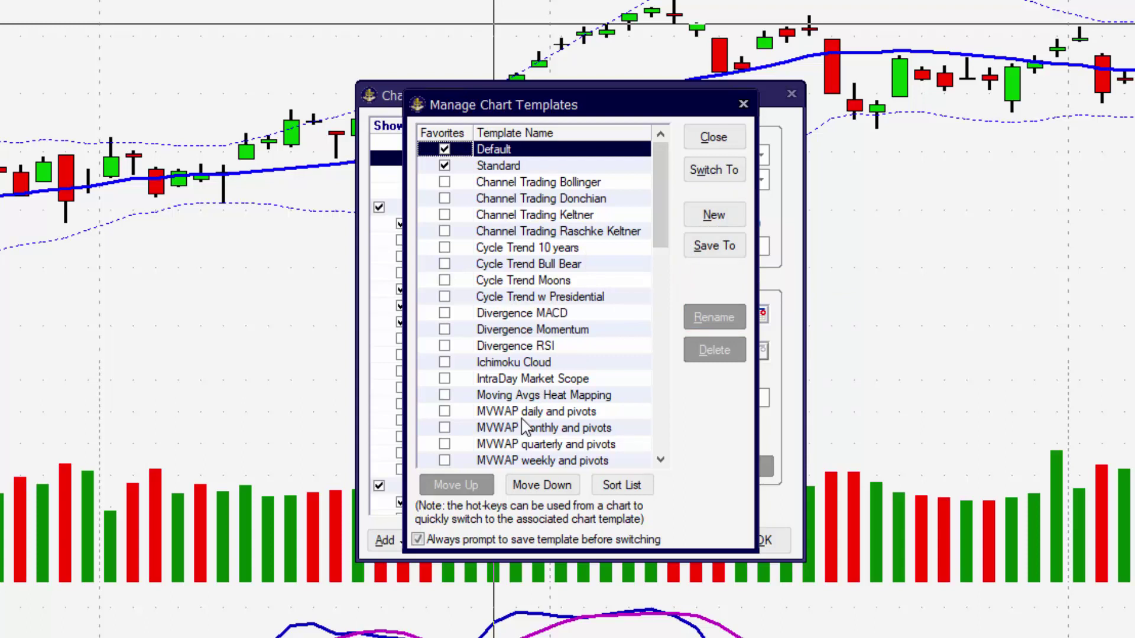
- Create a new template named 'My Template 2' from the current chart
click(723, 220)
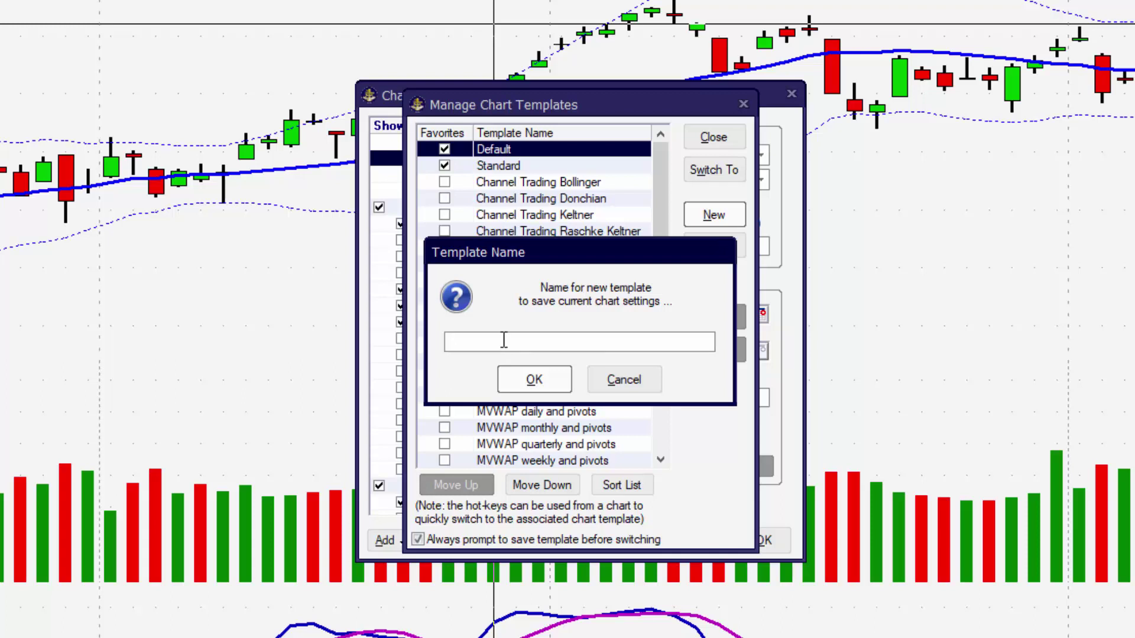
text(My Template 2)
click(533, 386)
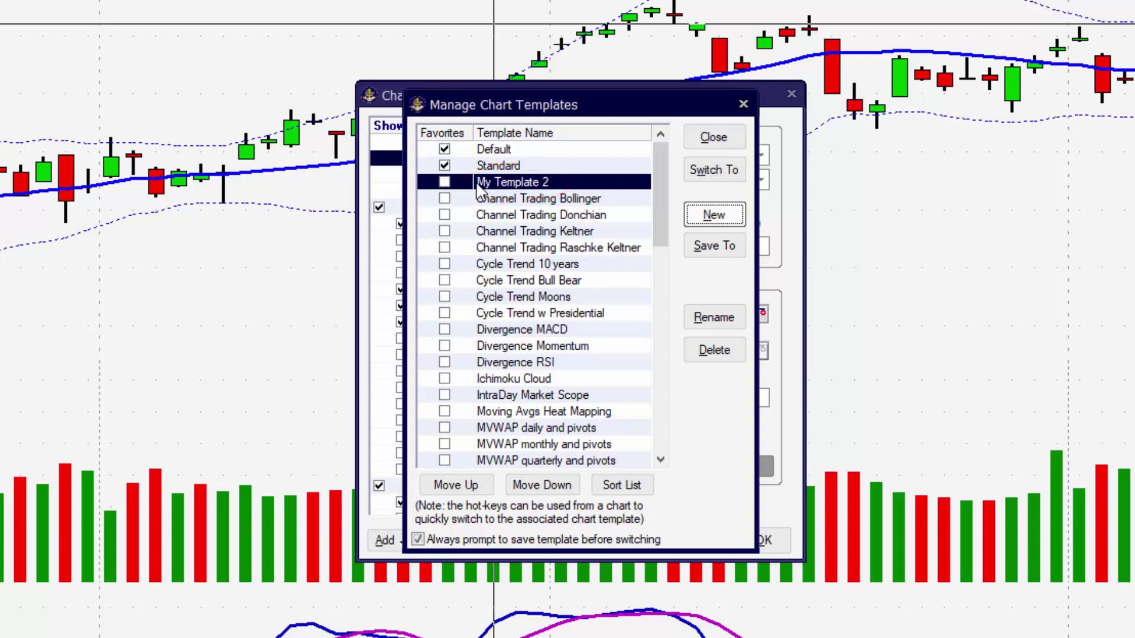
- Mark My Template 2 as a favourite, move it to the top of the list, and close the manager
click(444, 182)
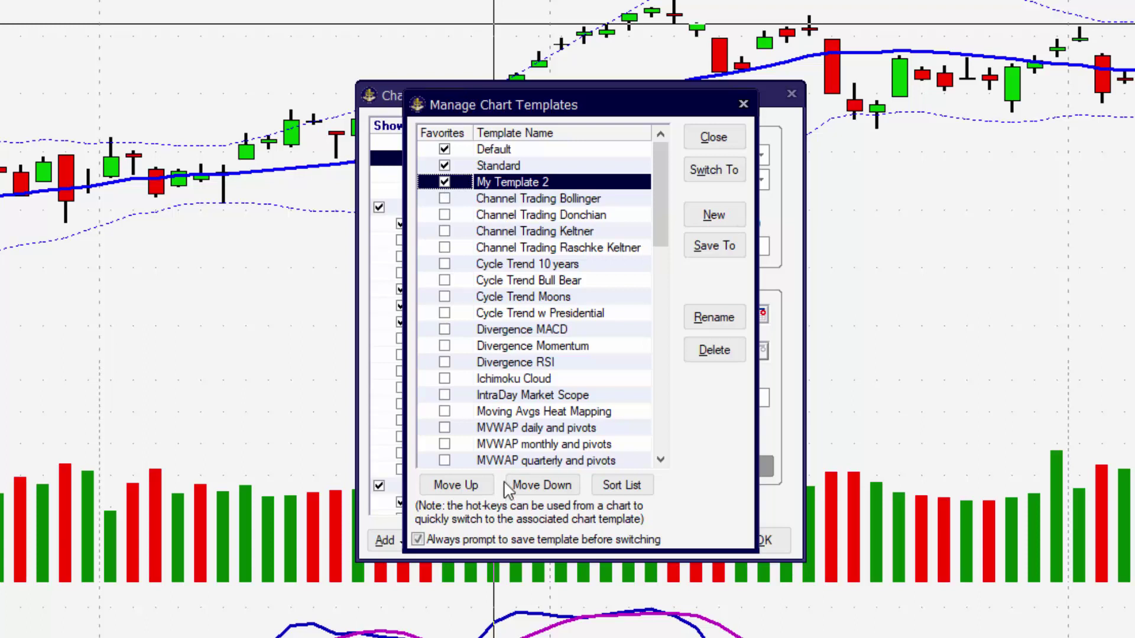
click(470, 488)
click(470, 488)
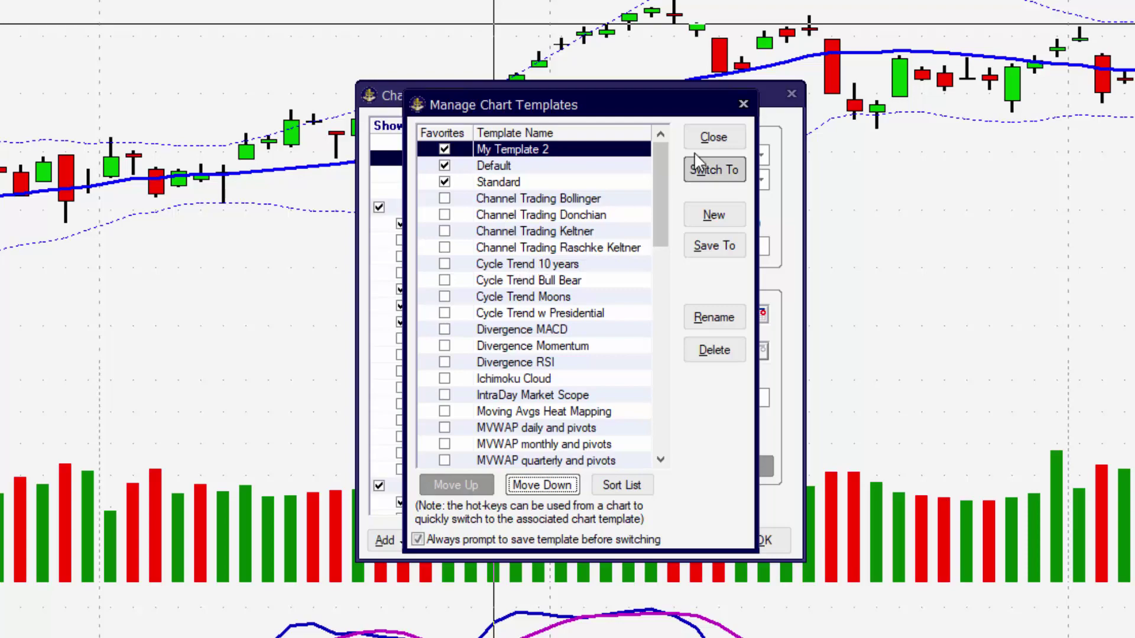
click(732, 139)
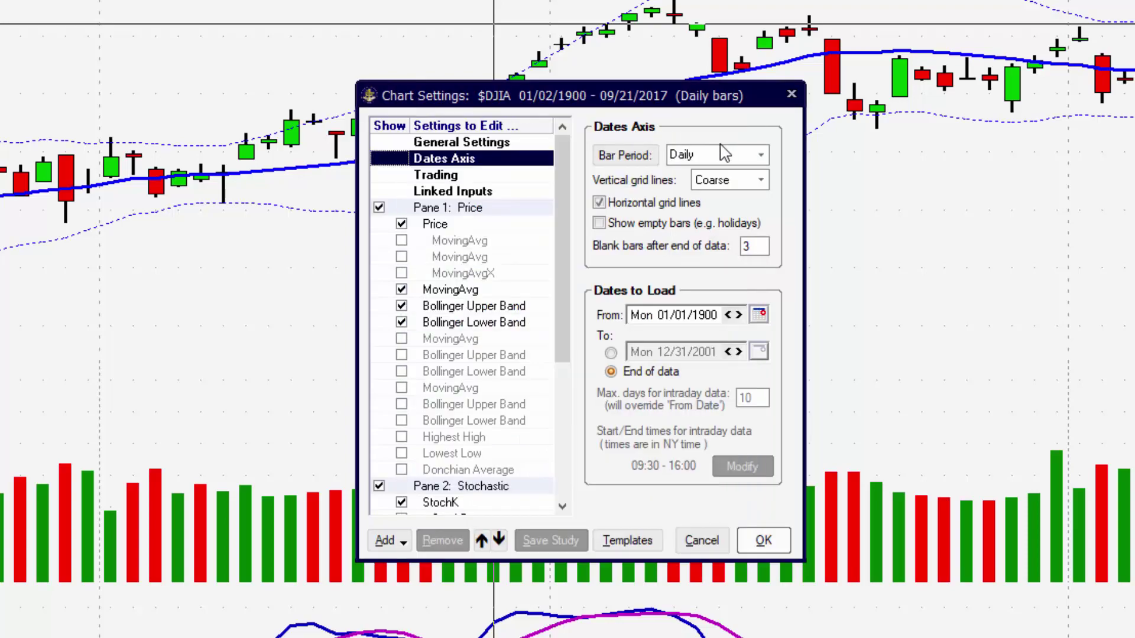
- Apply the chart settings and switch the chart to template 0: My Template 2 without saving over it
click(763, 541)
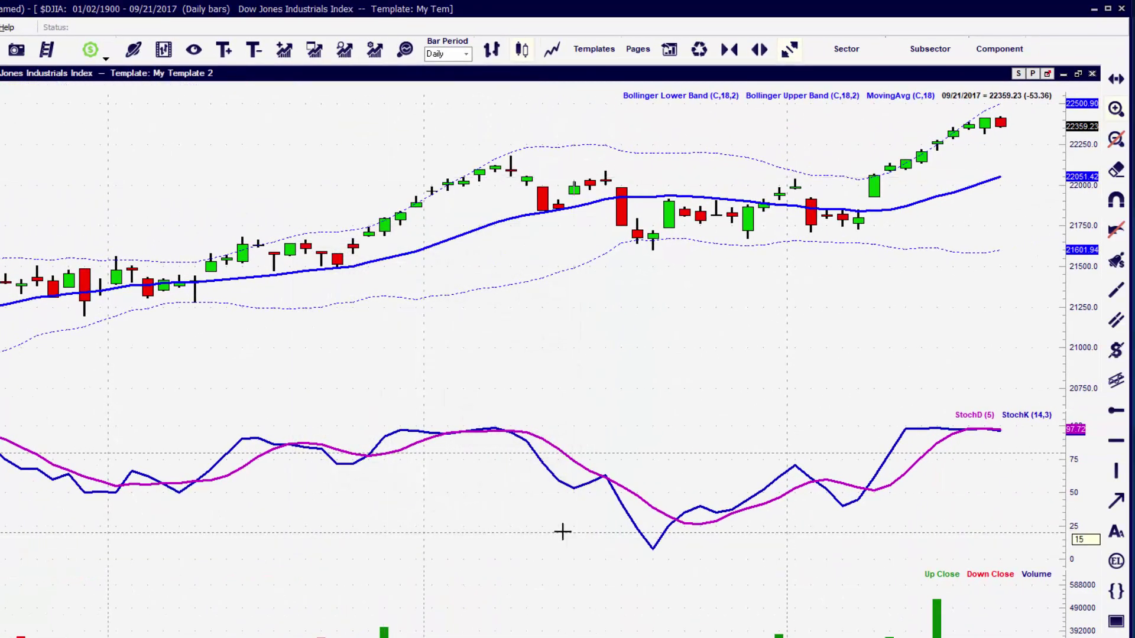
click(594, 48)
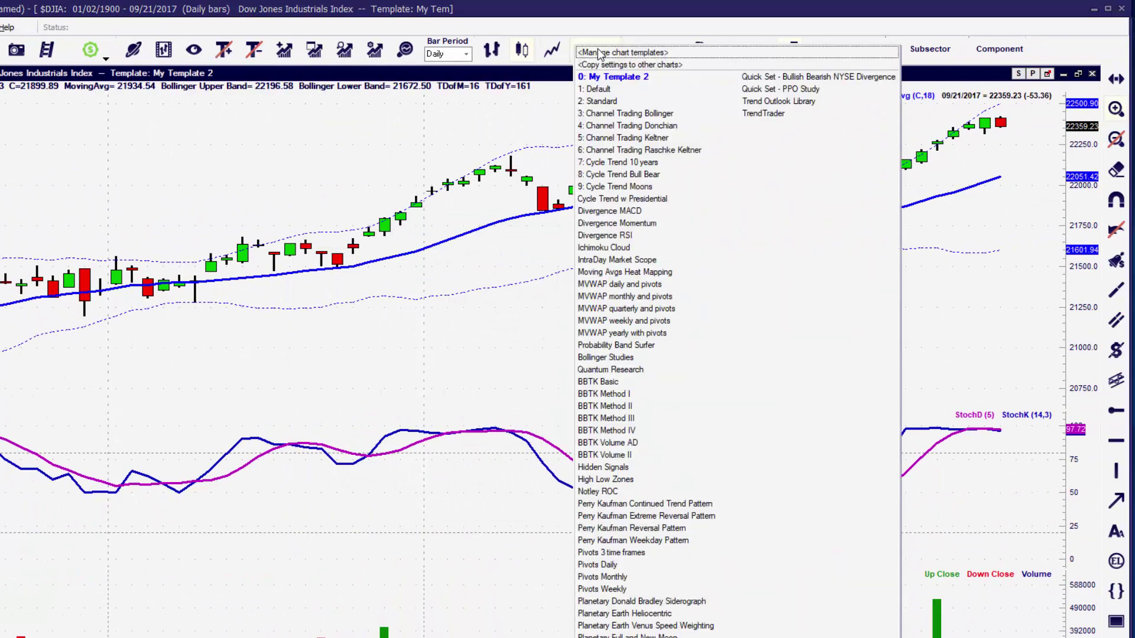
click(620, 78)
click(462, 412)
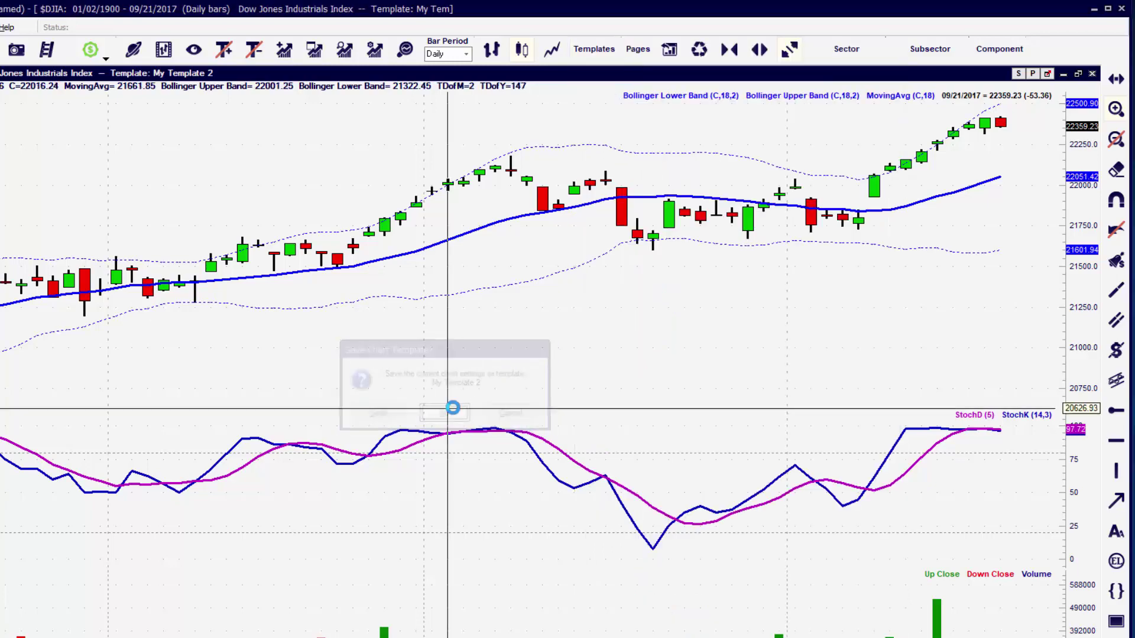